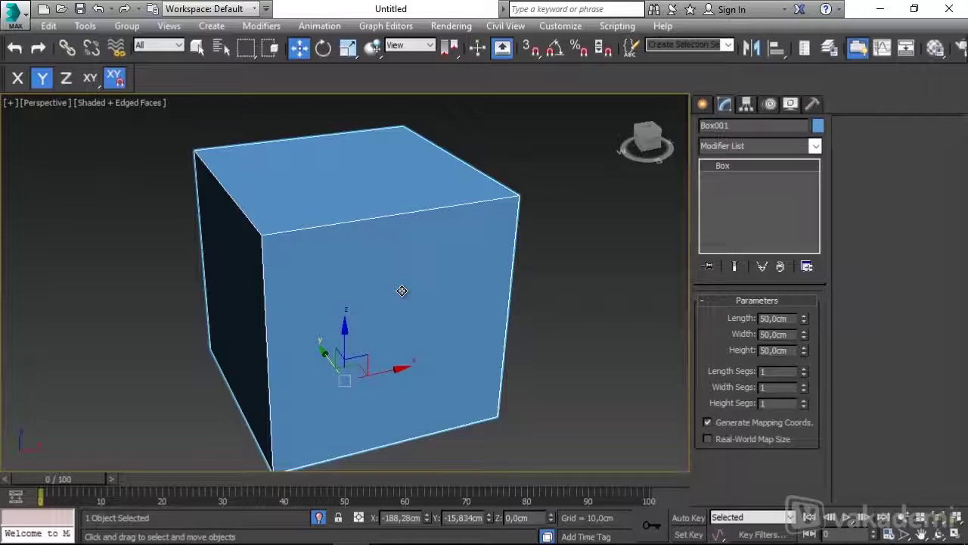
- Zoom in on the blue box and orbit to show its top and left faces
scroll(403, 287, "down", 3)
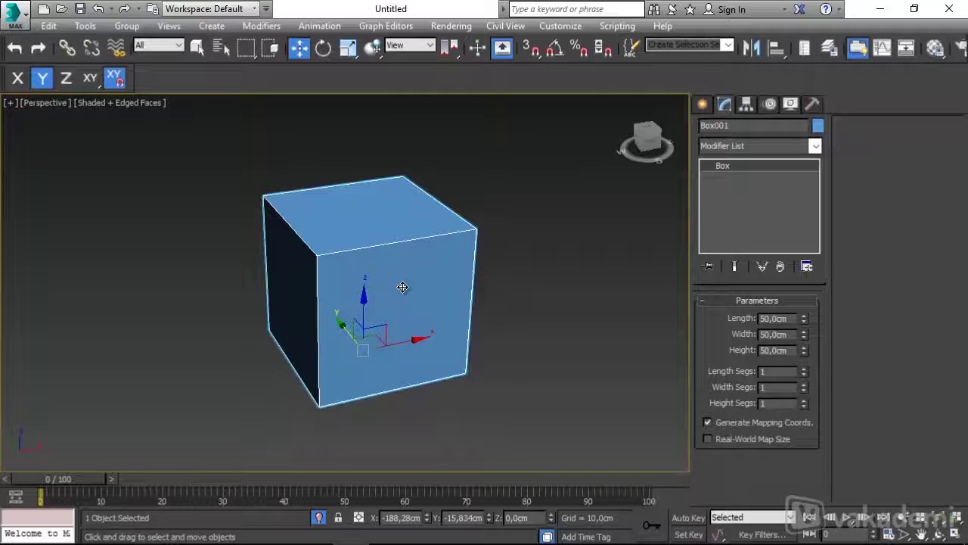
key("shift+z")
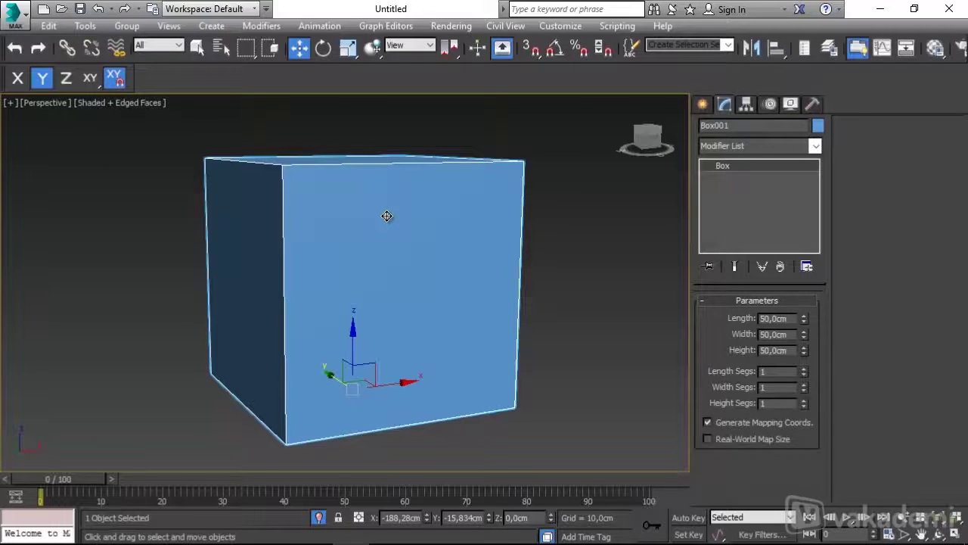
middle_click_drag(387, 216, 384, 232, "alt")
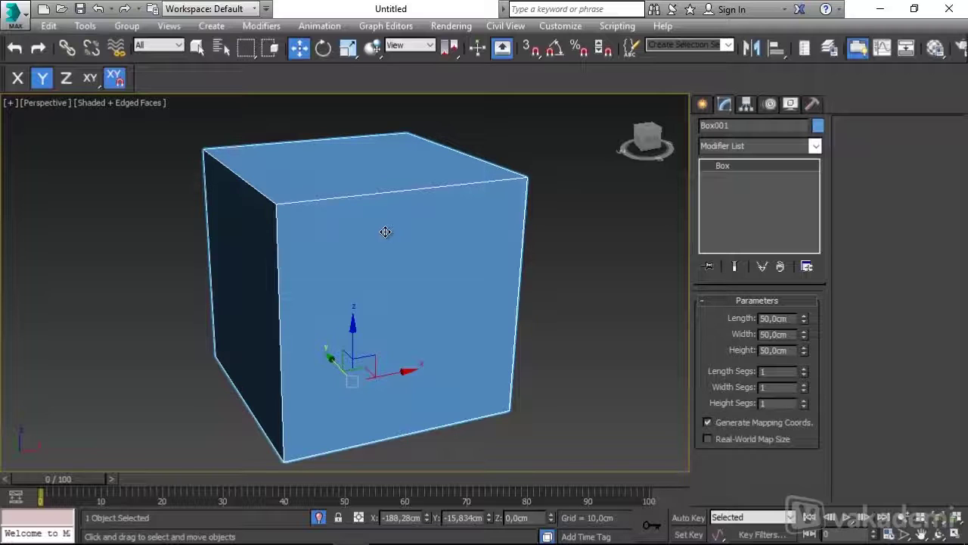
mouse_move(384, 253)
middle_mouse_down("alt")
mouse_move(393, 235)
mouse_move(419, 244)
mouse_move(411, 245)
middle_mouse_up("alt")
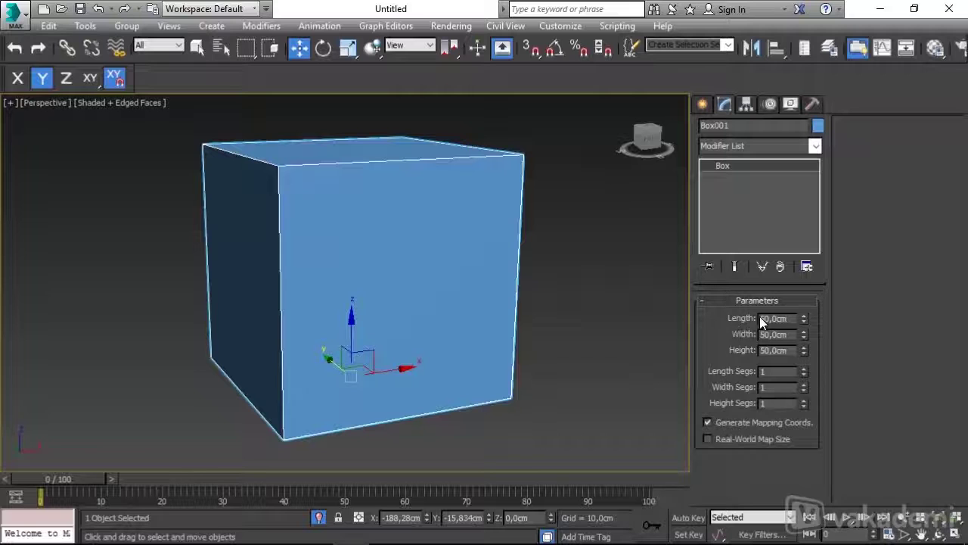
double_click(790, 319)
- Shift-drag a copy of the blue box along X beside the original
left_click(621, 297)
left_click(401, 270)
mouse_move(397, 359)
left_mouse_down()
mouse_move(281, 358)
mouse_move(536, 324)
left_mouse_up()
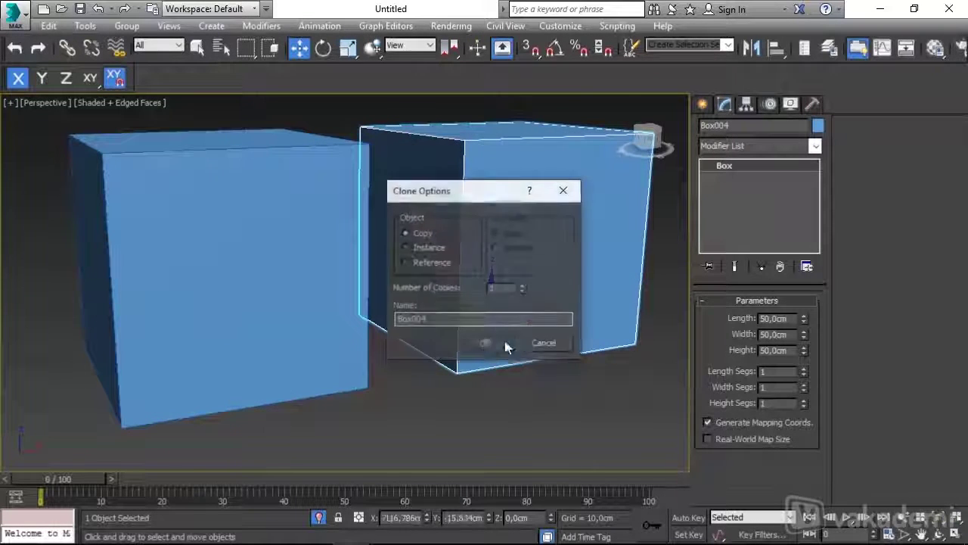
left_click(488, 341)
middle_click_drag(548, 307, 526, 303)
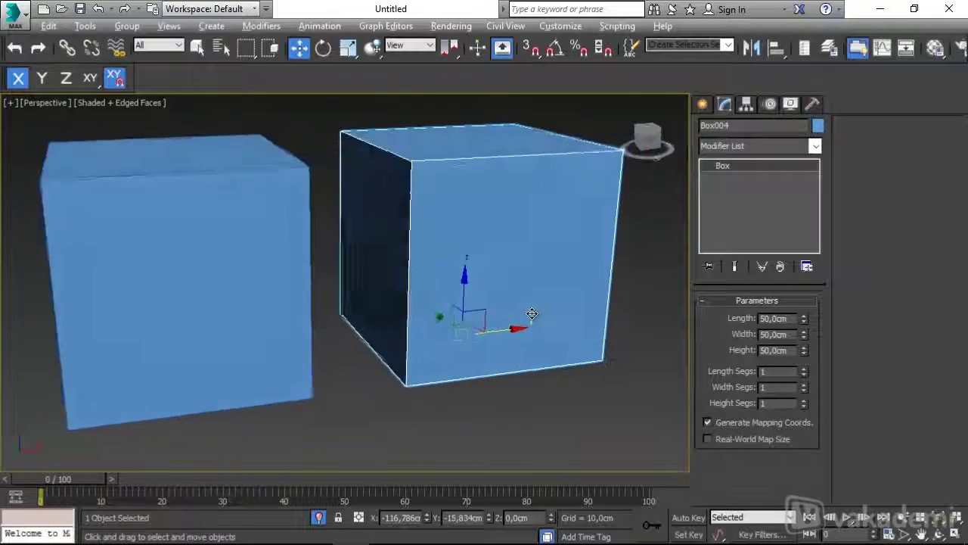
- Convert the copied box to an Editable Poly and list its sub-object levels
right_click(537, 242)
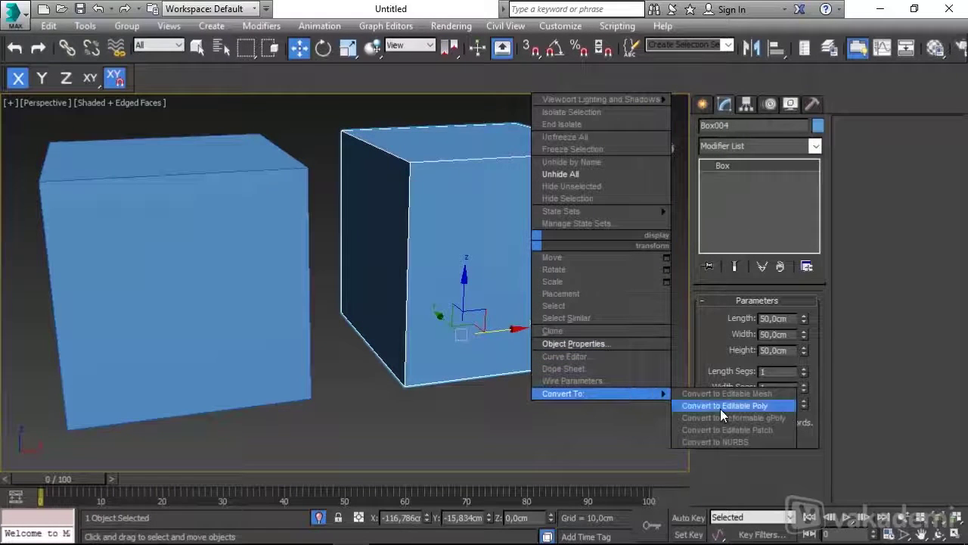
mouse_move(598, 393)
left_click(720, 409)
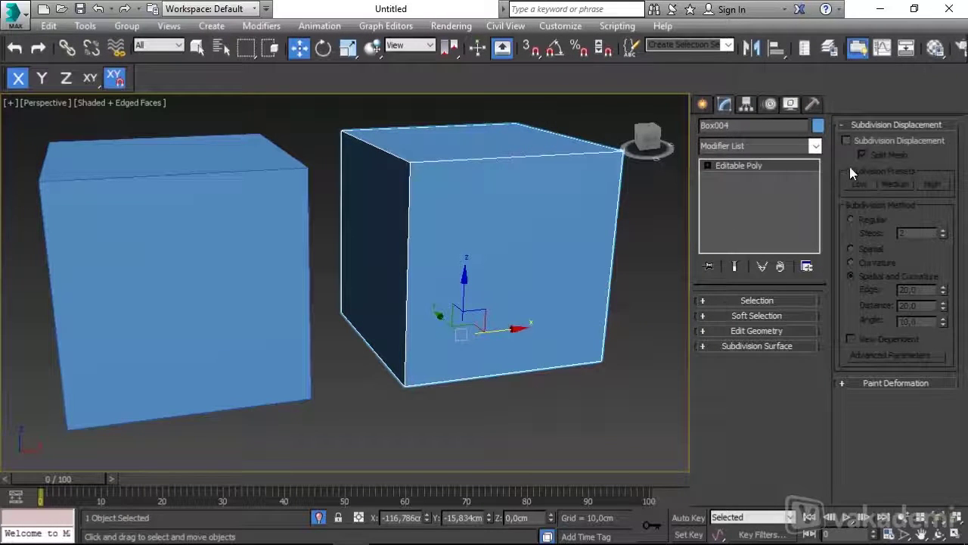
left_click(880, 127)
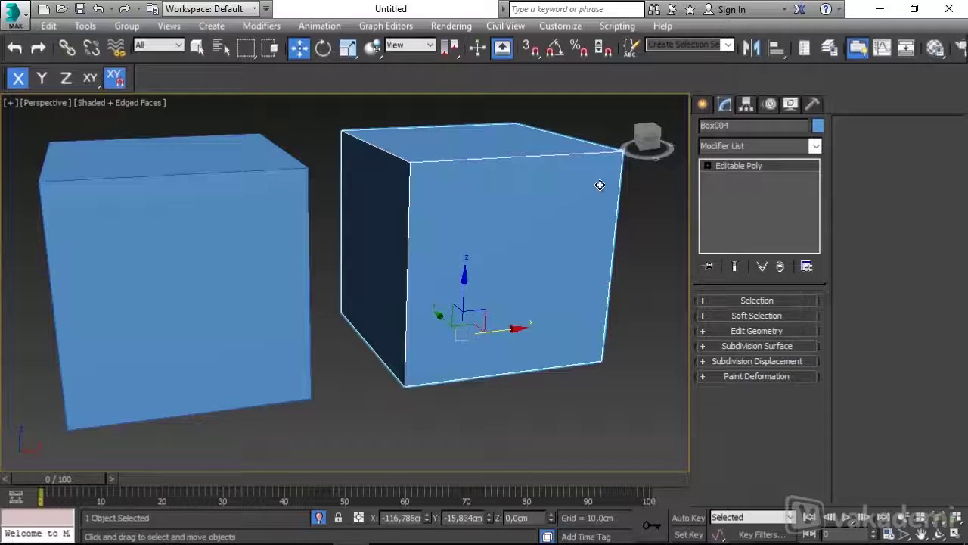
left_click(707, 165)
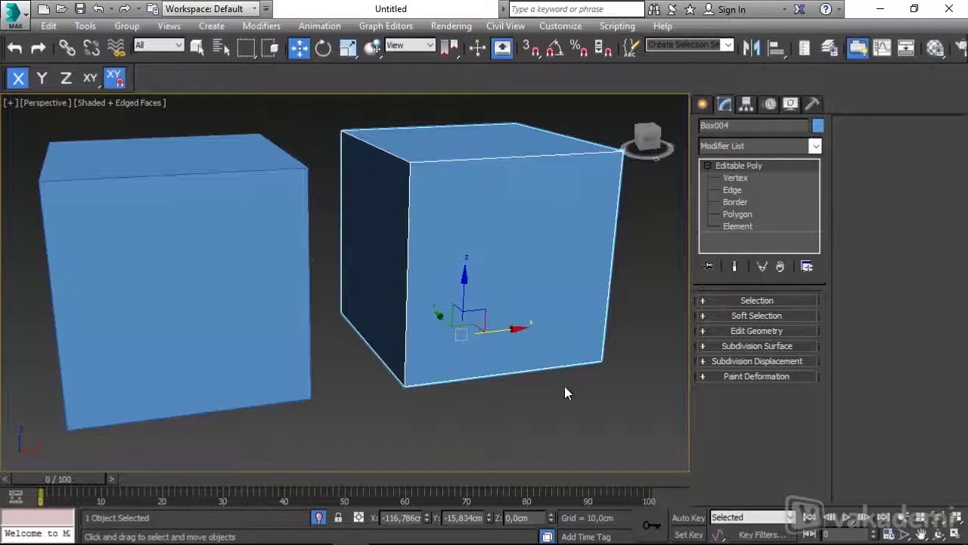
left_click(263, 257)
right_click(261, 255)
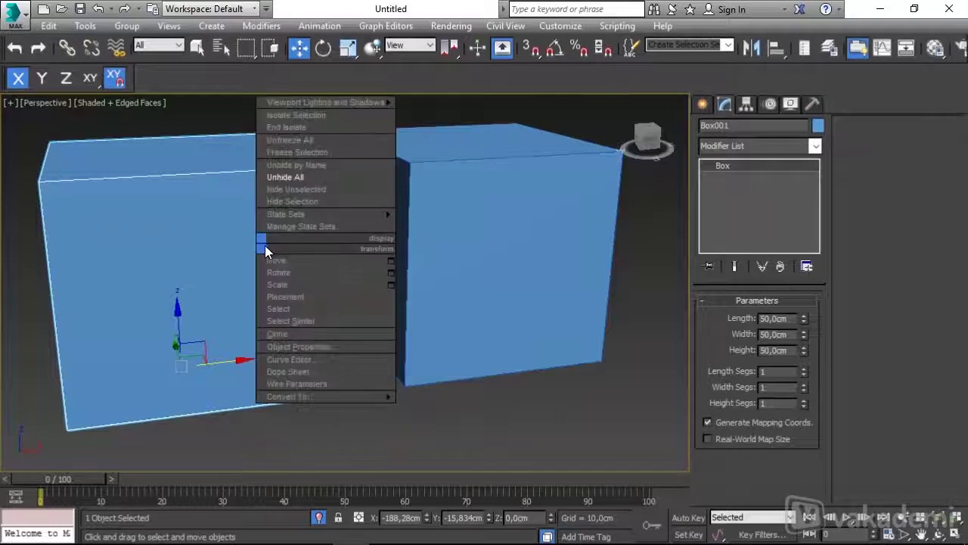
left_click(300, 350)
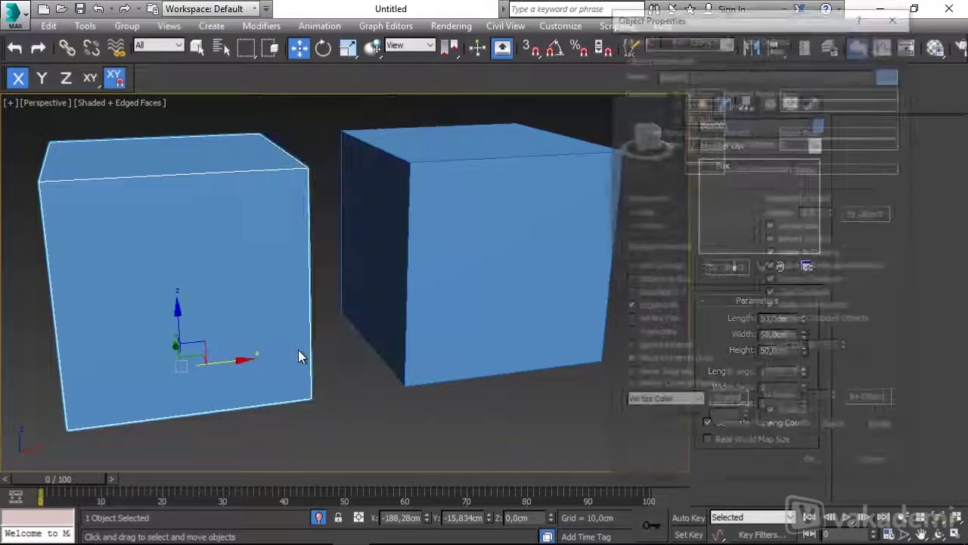
left_click_drag(726, 15, 741, 19)
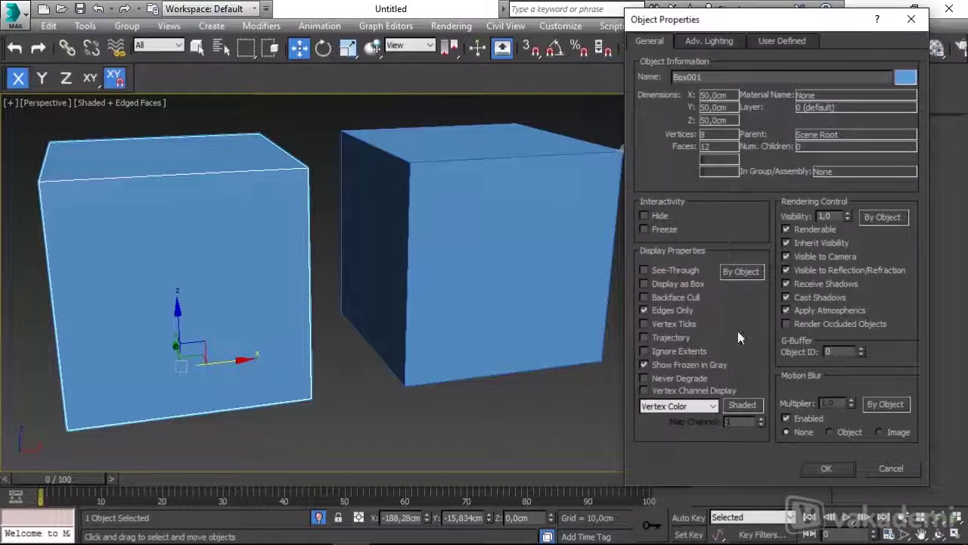
left_click(709, 77)
double_click(708, 78)
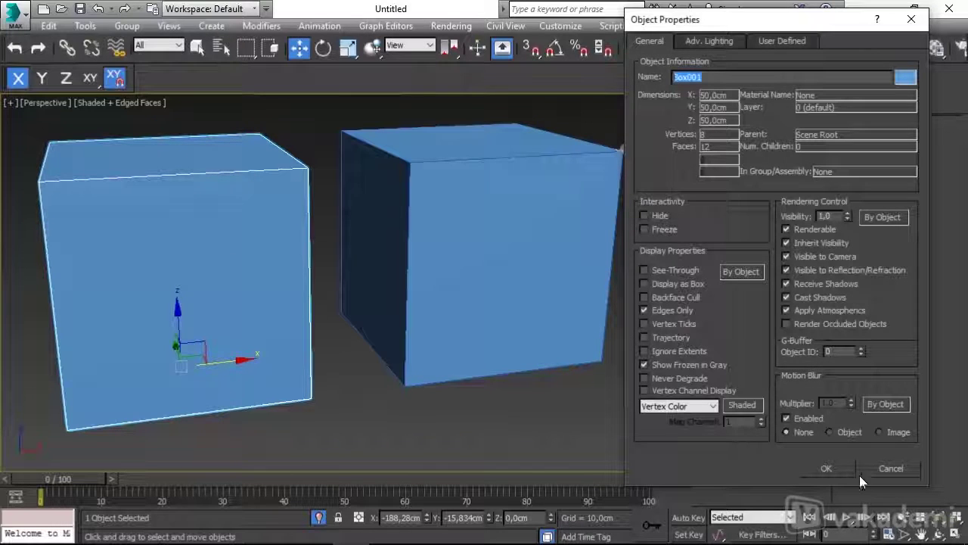
left_click(840, 468)
left_click(515, 261)
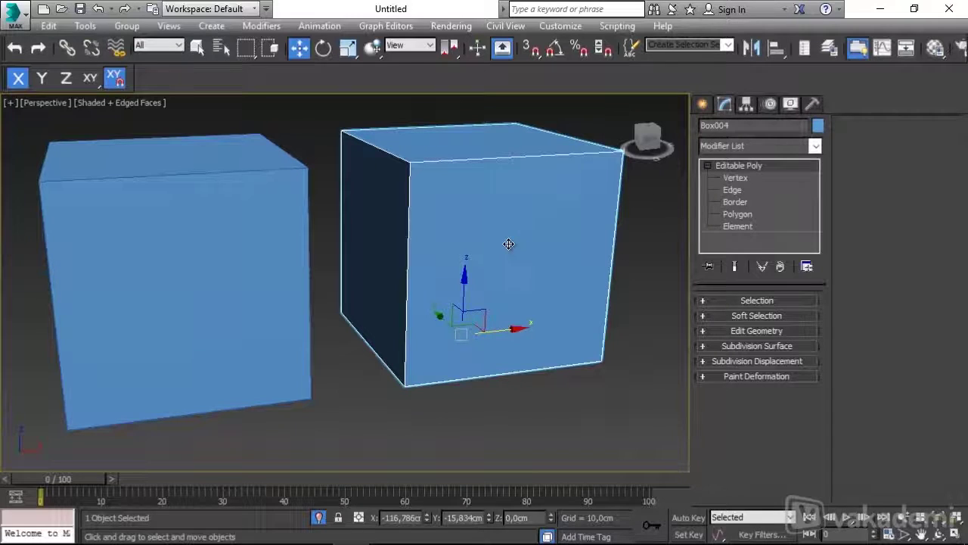
right_click(499, 220)
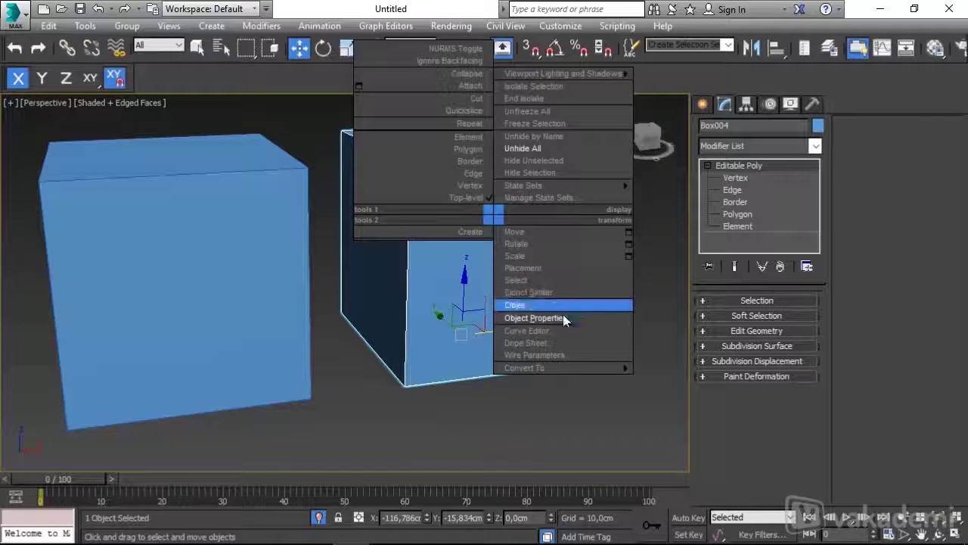
left_click(544, 315)
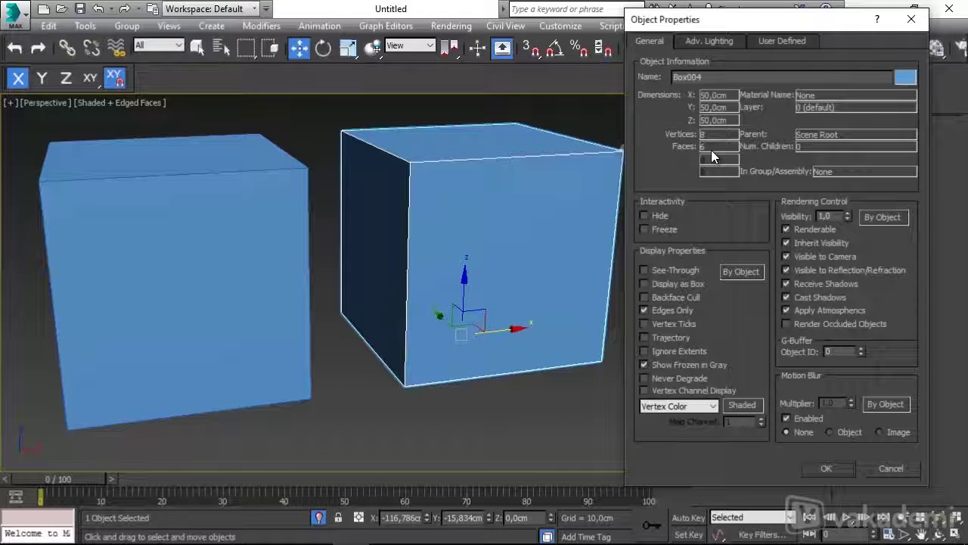
- Close the properties window and bring the cube of separate planes into view
left_click(823, 469)
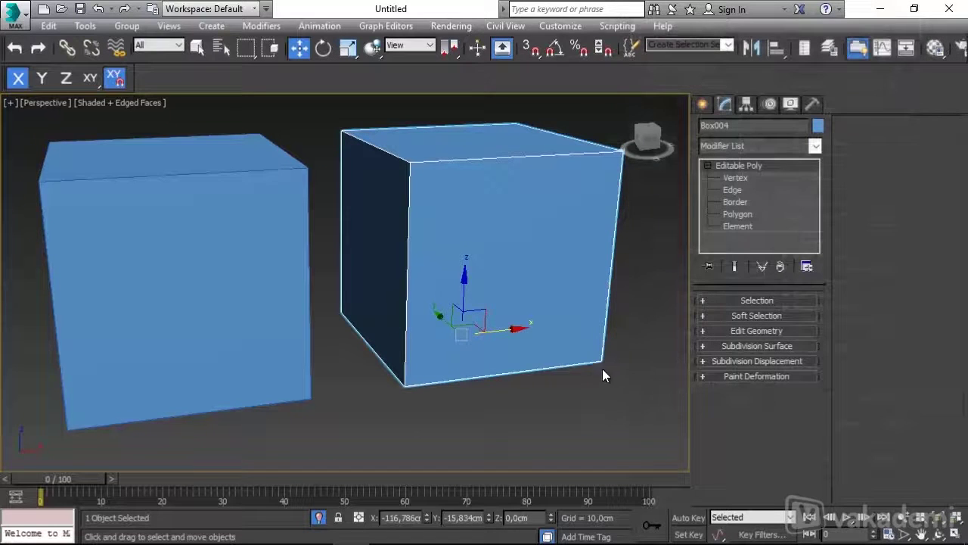
scroll(441, 262, "down", 5)
mouse_move(442, 261)
middle_mouse_down()
mouse_move(459, 248)
mouse_move(429, 271)
middle_mouse_up()
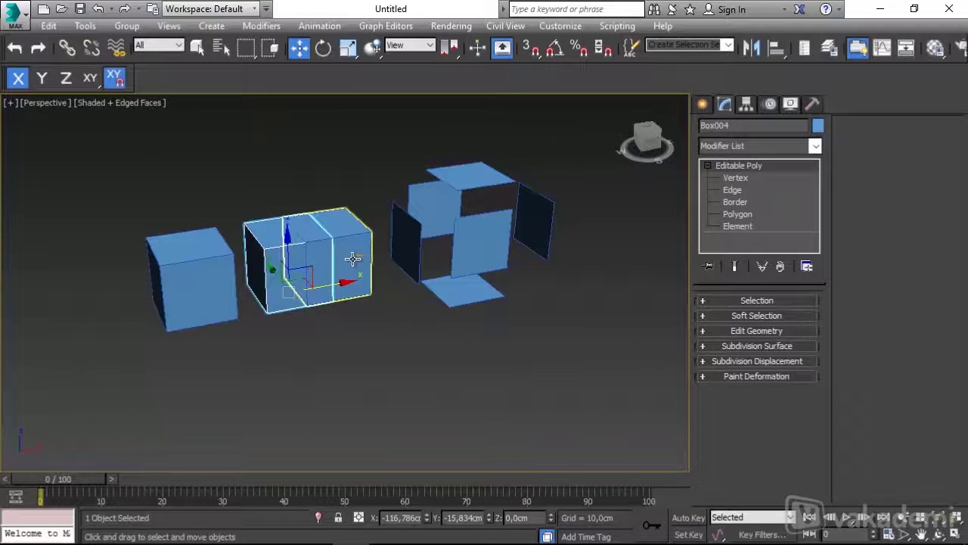
left_click(434, 273)
scroll(510, 245, "up", 2)
left_click(461, 253)
scroll(393, 272, "up", 5)
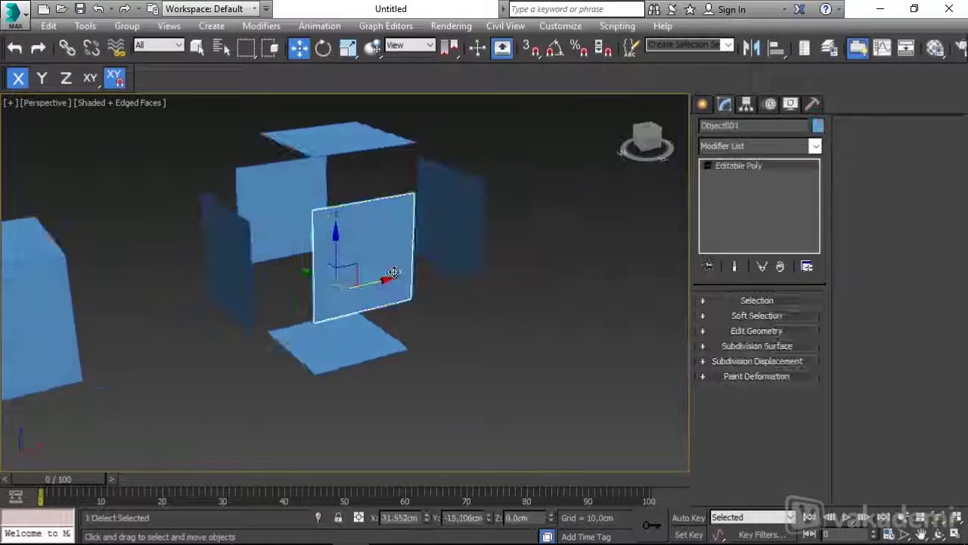
middle_click_drag(393, 273, 376, 238, "alt")
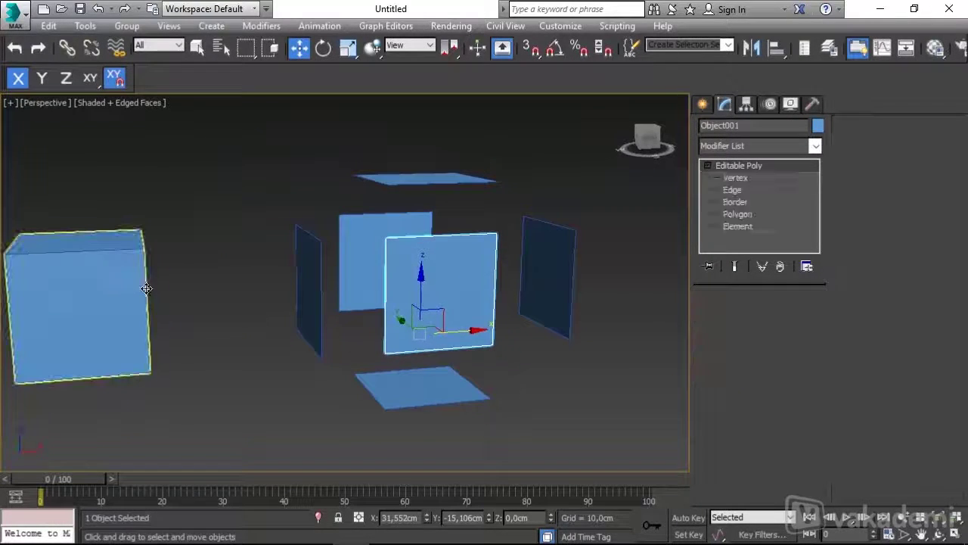
- Select each panel of the plane cube in turn, ending on the right side panel
left_click(146, 288)
middle_click_drag(298, 313, 368, 317, "alt")
left_click(422, 277)
mouse_move(421, 277)
middle_mouse_down("alt")
mouse_move(488, 274)
mouse_move(471, 232)
mouse_move(578, 272)
mouse_move(567, 280)
mouse_move(470, 262)
middle_mouse_up("alt")
left_click(518, 217)
left_click(391, 134)
left_click(335, 188)
left_click(231, 296)
left_click(425, 415)
left_click(454, 287)
left_click(544, 246)
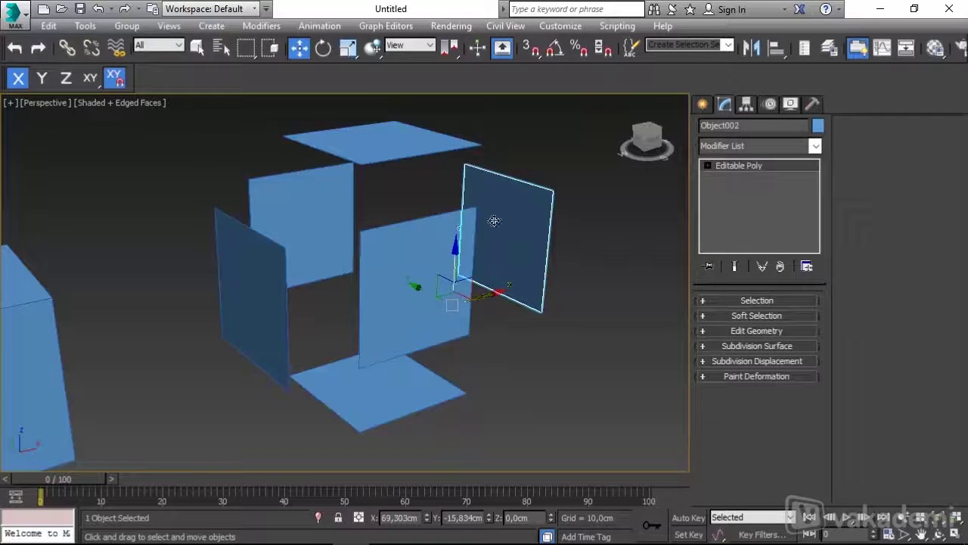
- Expand the right panel Object002's Editable Poly sub-object levels
left_click(707, 166)
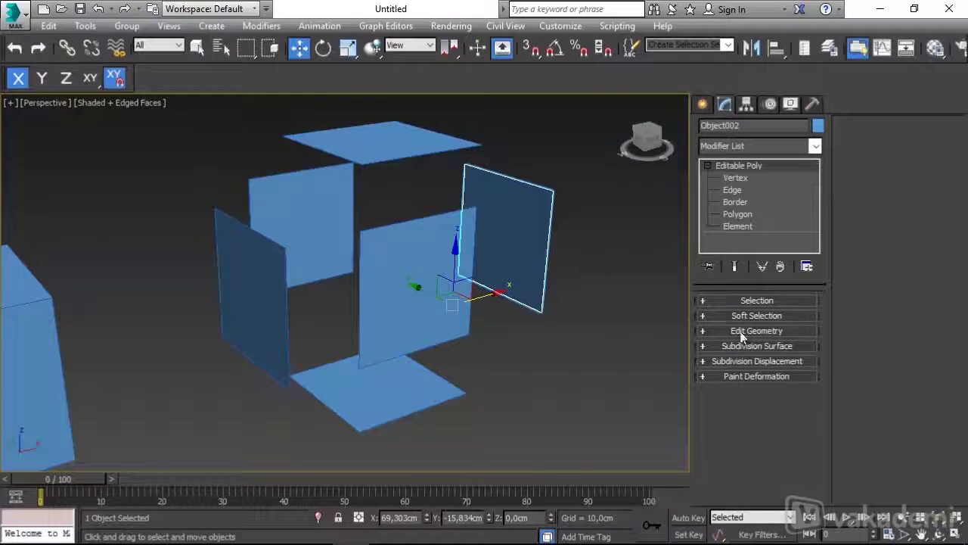
mouse_move(584, 271)
middle_mouse_down("alt")
mouse_move(570, 255)
mouse_move(531, 268)
mouse_move(502, 219)
middle_mouse_up("alt")
left_click(570, 256)
- Check the right plane's Object Properties: 4 vertices and 1 face
left_click(541, 261)
right_click(502, 220)
left_click(560, 321)
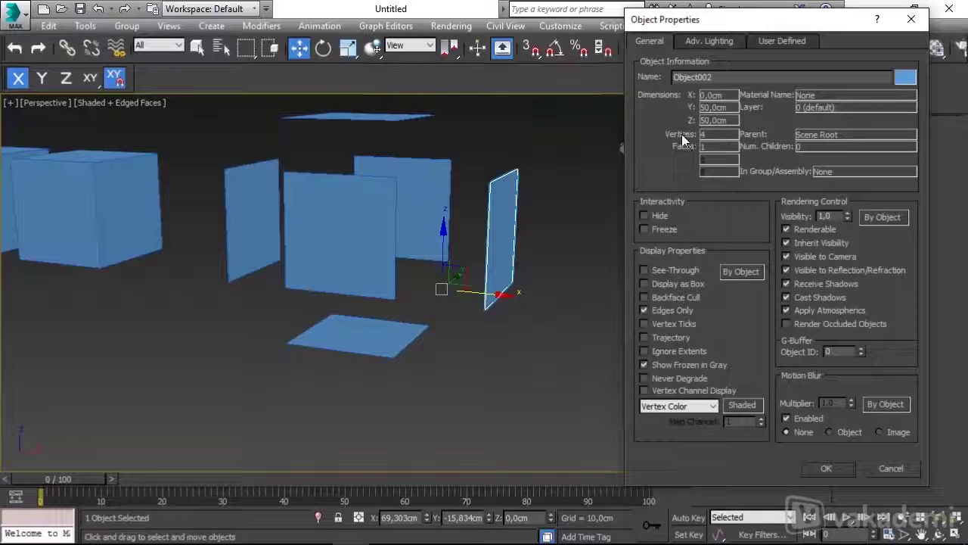
left_click(826, 468)
- Check the Editable Poly box's Object Properties: 8 vertices and 6 faces
middle_click_drag(378, 281, 295, 248, "alt")
left_click(283, 226)
right_click(283, 226)
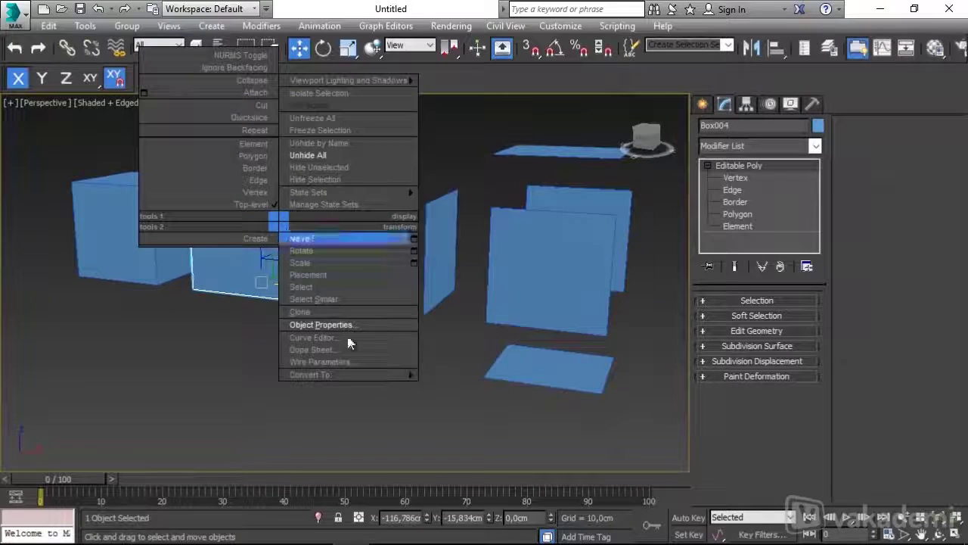
left_click(348, 323)
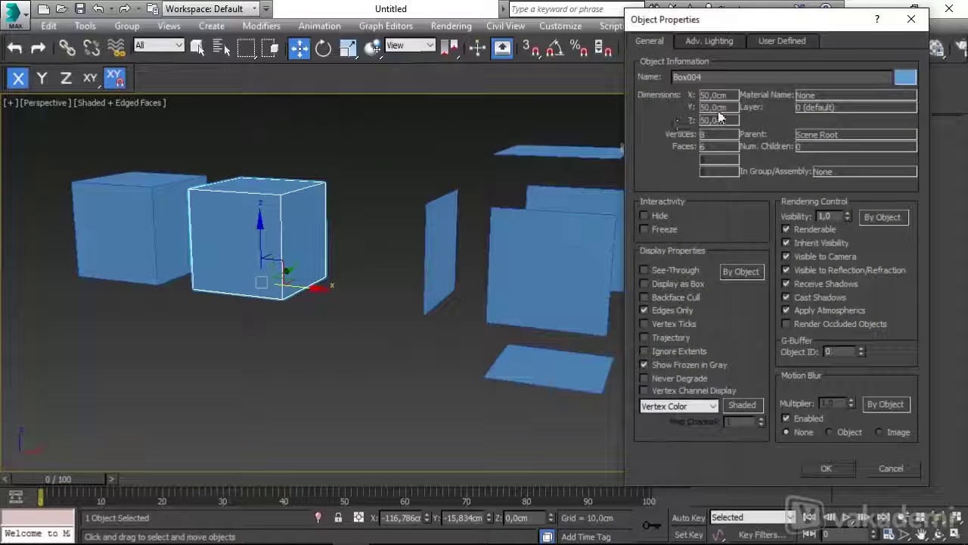
left_click(826, 468)
- Move the right plane left along X until it sits against the box
middle_click_drag(525, 259, 449, 249)
left_click(536, 289)
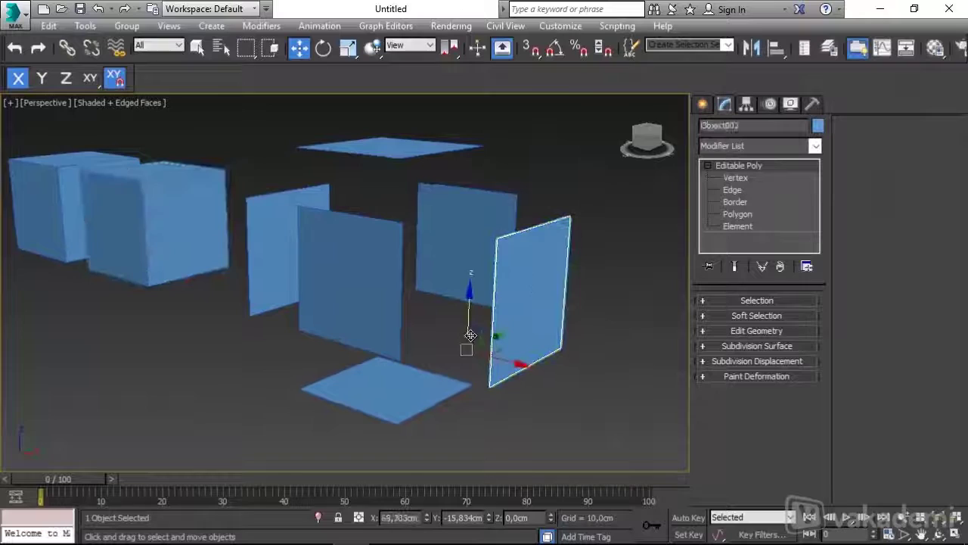
middle_click_drag(470, 334, 461, 332, "alt")
mouse_move(461, 333)
left_mouse_down()
mouse_move(445, 337)
mouse_move(413, 320)
mouse_move(389, 326)
mouse_move(420, 337)
left_mouse_up()
left_click(228, 291)
- Slide the back plane along Y, lower the top plane and raise the bottom plane onto the box
left_click(477, 261)
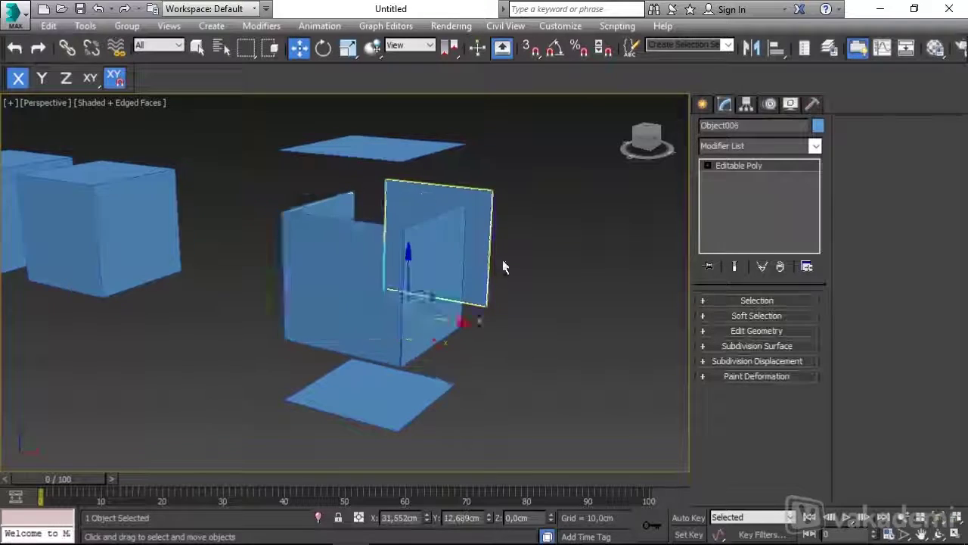
middle_click_drag(504, 267, 469, 284, "alt")
left_click_drag(424, 298, 360, 298)
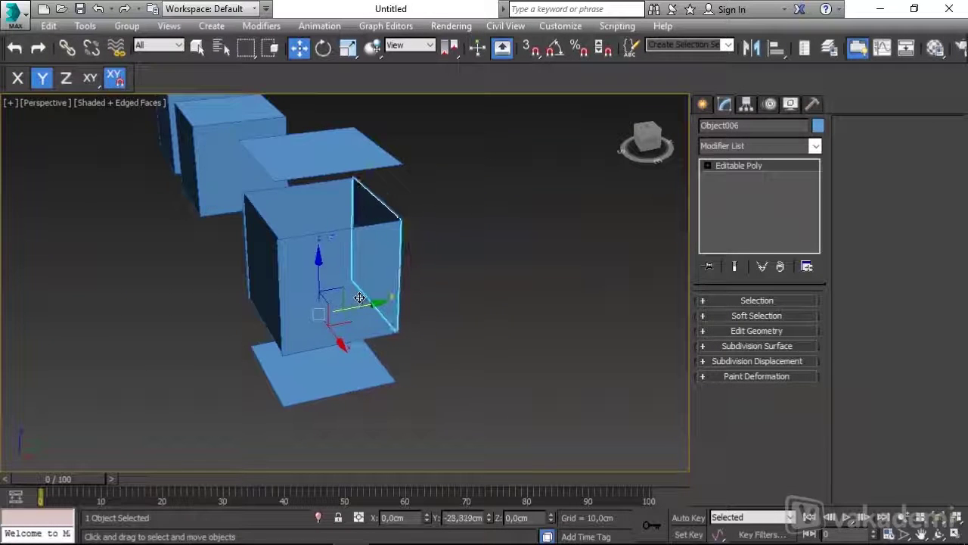
left_click(328, 156)
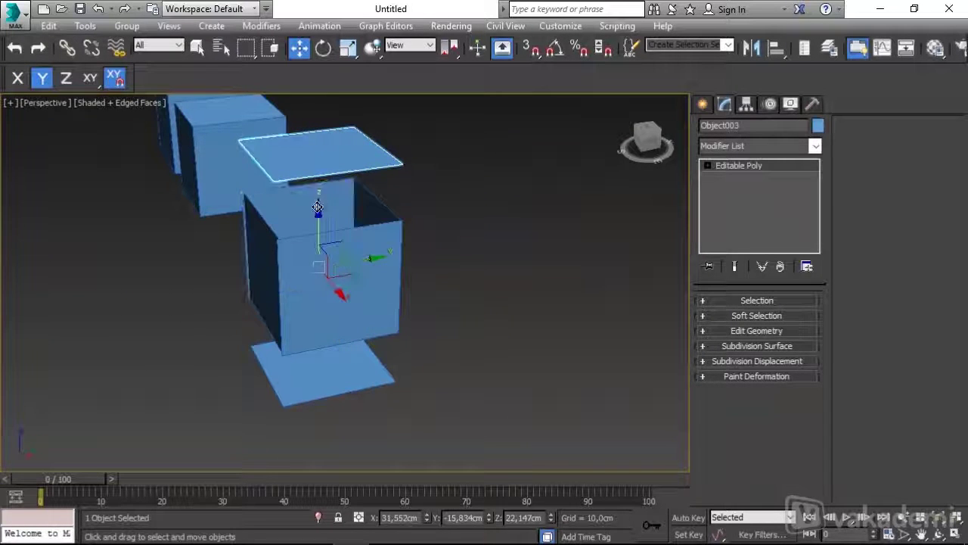
left_click_drag(318, 207, 329, 382)
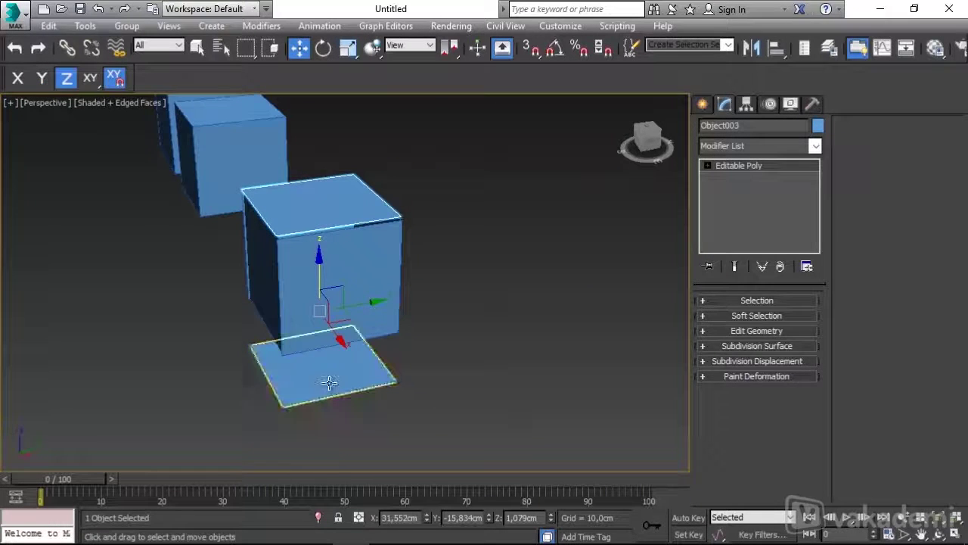
left_click(329, 382)
middle_click_drag(329, 382, 325, 355, "alt")
left_click_drag(320, 326, 314, 272)
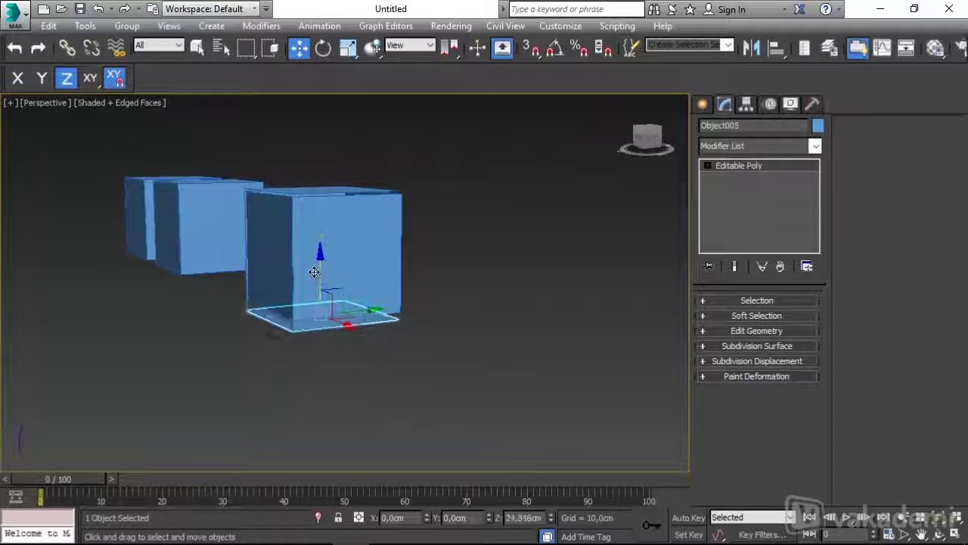
- Inspect the bottom plane at vertex level by picking one of its corner vertices
scroll(310, 302, "up", 3)
middle_click_drag(305, 311, 682, 187, "alt")
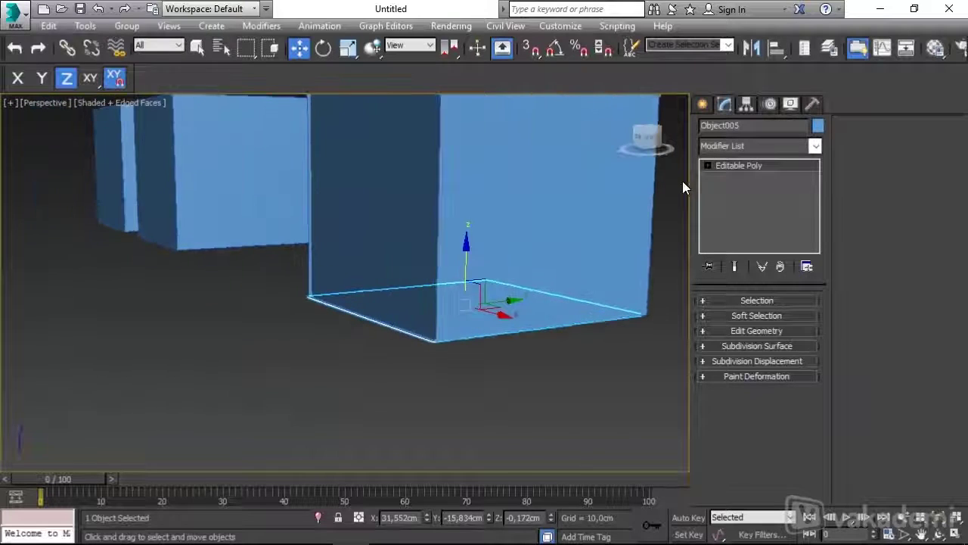
left_click(707, 165)
left_click(736, 178)
mouse_move(421, 317)
middle_mouse_down("alt")
mouse_move(594, 331)
mouse_move(460, 324)
mouse_move(483, 328)
mouse_move(475, 360)
mouse_move(443, 331)
mouse_move(448, 322)
middle_mouse_up("alt")
left_click(441, 359)
scroll(449, 356, "down", 5)
scroll(473, 359, "up", 5)
left_click(735, 178)
- Select the front, left and bottom panels and orbit to check the closed cube's underside
left_click(602, 321)
left_click(445, 225)
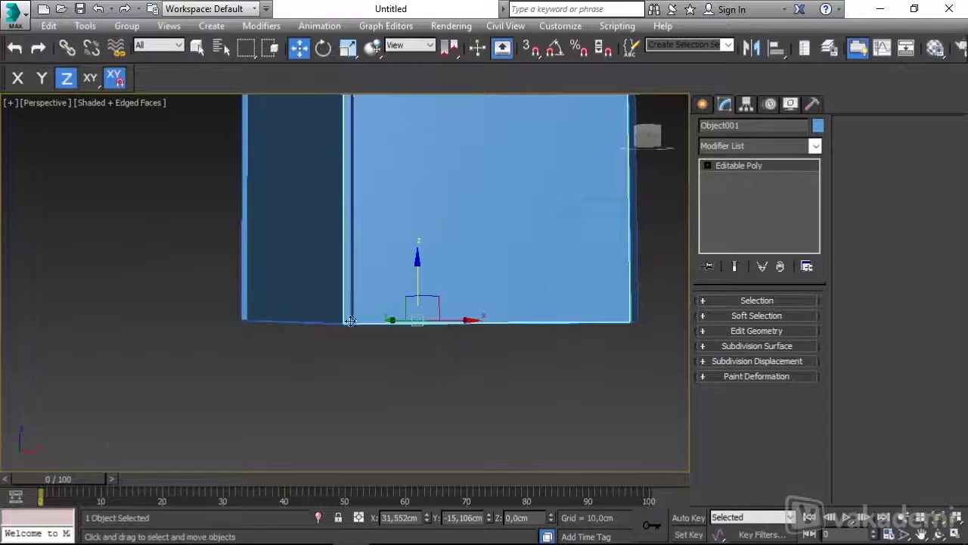
left_click(319, 269)
left_click(393, 284)
mouse_move(454, 305)
middle_mouse_down("alt")
mouse_move(410, 264)
mouse_move(401, 272)
mouse_move(379, 263)
middle_mouse_up("alt")
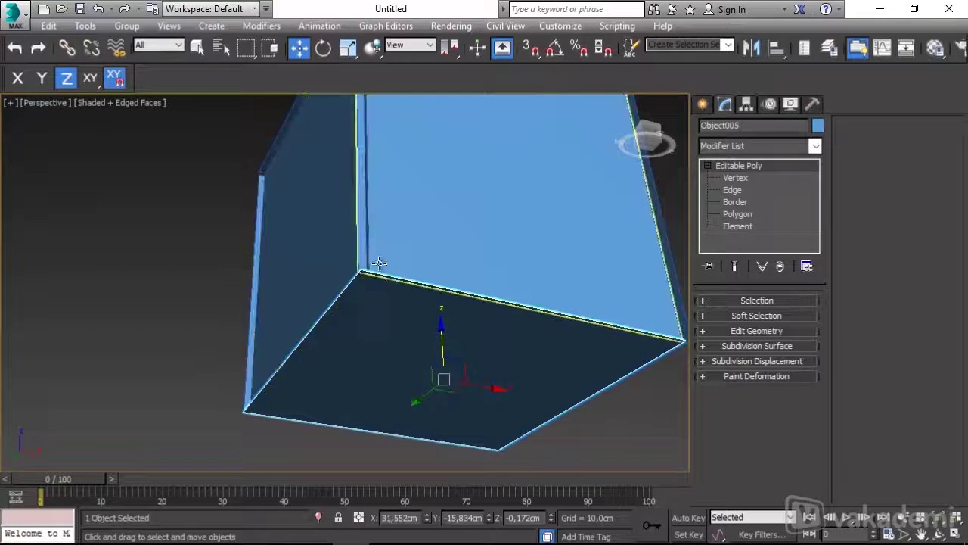
scroll(364, 286, "down", 2)
scroll(371, 287, "down", 5)
middle_click_drag(378, 287, 384, 315, "alt")
scroll(386, 295, "up", 3)
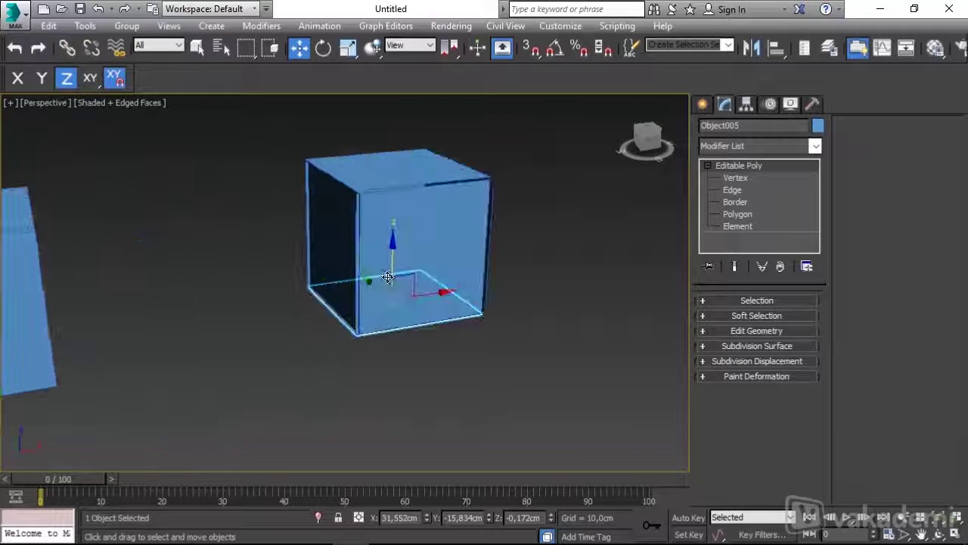
scroll(387, 276, "down", 3)
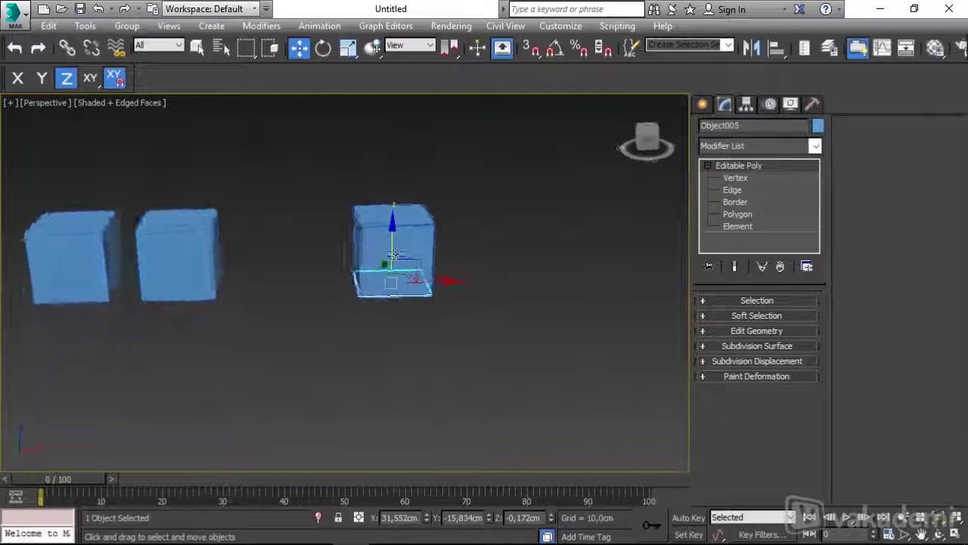
scroll(394, 246, "up", 4)
mouse_move(335, 224)
middle_mouse_down()
mouse_move(441, 255)
mouse_move(416, 244)
mouse_move(424, 216)
middle_mouse_up()
- Select Box004 and pick a corner vertex at the Vertex level
left_click(23, 230)
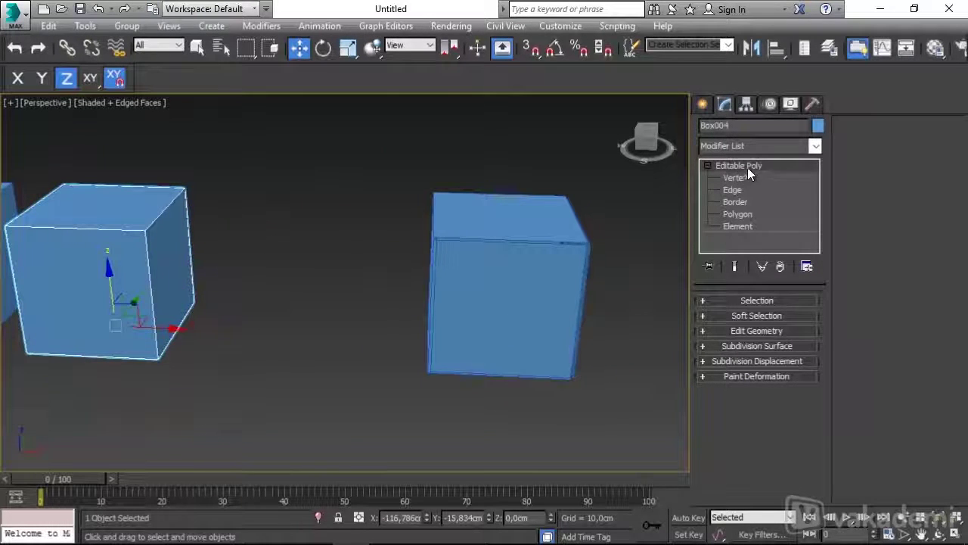
left_click(709, 165)
left_click(709, 165)
left_click(740, 180)
middle_click_drag(584, 304, 495, 273)
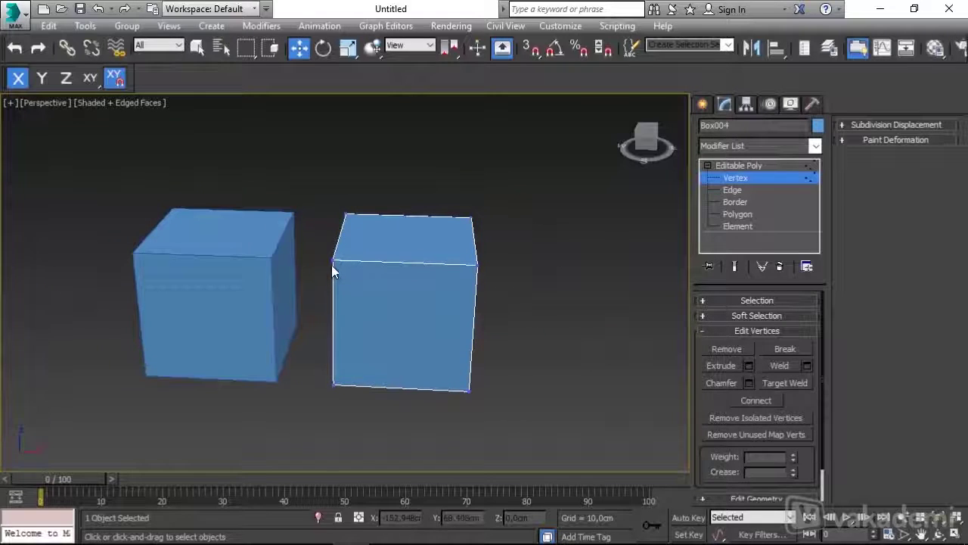
left_click(332, 265)
- Switch to the Edge level and select the box's top edge
middle_click_drag(435, 276, 460, 250, "alt")
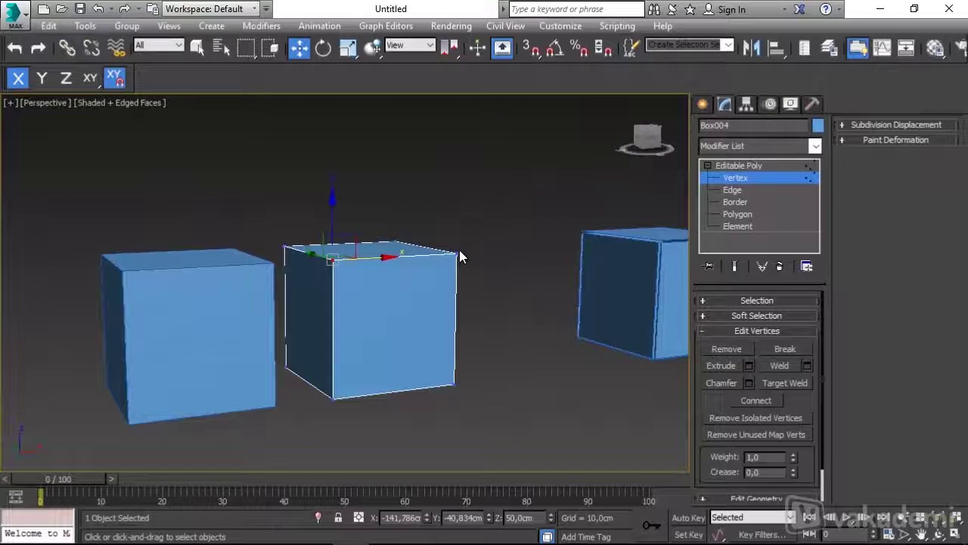
left_click(732, 189)
mouse_move(612, 266)
middle_mouse_down("alt")
mouse_move(407, 253)
mouse_move(331, 283)
mouse_move(397, 289)
mouse_move(352, 292)
mouse_move(348, 279)
mouse_move(363, 278)
middle_mouse_up("alt")
left_click(343, 283)
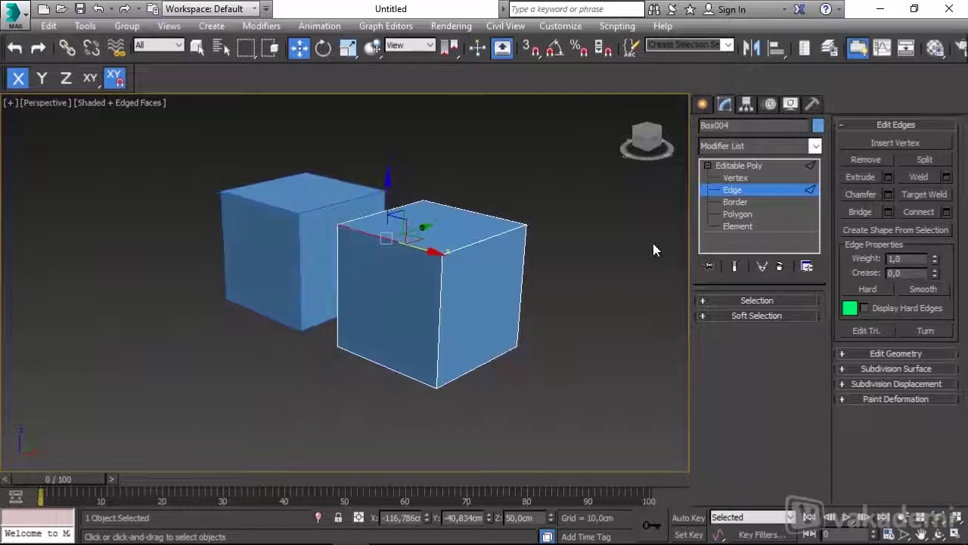
- Switch to the Border level and orbit around the boxes
left_click(722, 202)
mouse_move(577, 227)
middle_mouse_down("alt")
mouse_move(655, 217)
mouse_move(459, 273)
mouse_move(504, 238)
mouse_move(425, 253)
mouse_move(441, 243)
middle_mouse_up("alt")
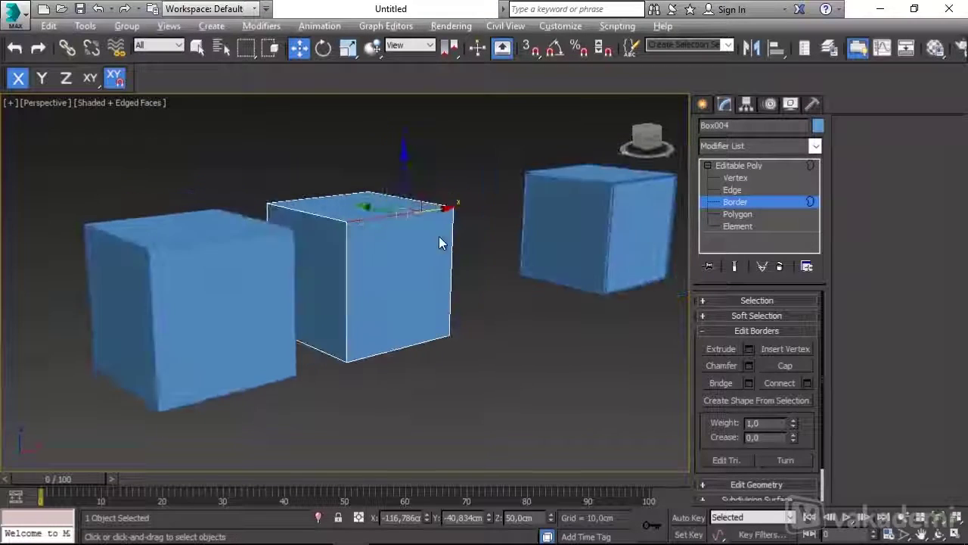
scroll(383, 245, "up", 5)
scroll(504, 296, "down", 5)
mouse_move(503, 295)
middle_mouse_down("alt")
mouse_move(443, 290)
mouse_move(493, 297)
mouse_move(478, 292)
mouse_move(510, 275)
mouse_move(514, 292)
mouse_move(379, 252)
mouse_move(380, 190)
mouse_move(429, 256)
mouse_move(402, 252)
mouse_move(551, 252)
middle_mouse_up("alt")
scroll(405, 251, "up", 3)
scroll(406, 251, "down", 3)
- At Polygon level, select the box's front, top and left faces one by one
left_click(741, 215)
left_click(427, 279)
mouse_move(427, 278)
middle_mouse_down("alt")
mouse_move(394, 211)
mouse_move(501, 244)
mouse_move(421, 225)
mouse_move(519, 227)
middle_mouse_up("alt")
left_click(394, 211)
left_click(317, 255)
mouse_move(318, 255)
middle_mouse_down("alt")
mouse_move(443, 237)
mouse_move(346, 313)
mouse_move(378, 287)
mouse_move(399, 237)
mouse_move(468, 290)
mouse_move(507, 298)
middle_mouse_up("alt")
middle_click_drag(313, 280, 418, 221, "alt")
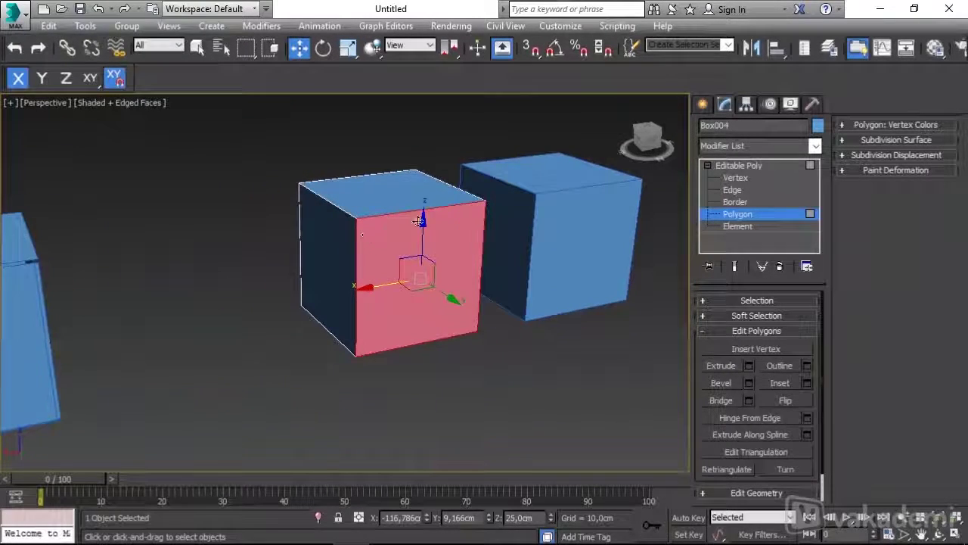
scroll(360, 238, "up", 5)
scroll(404, 238, "down", 4)
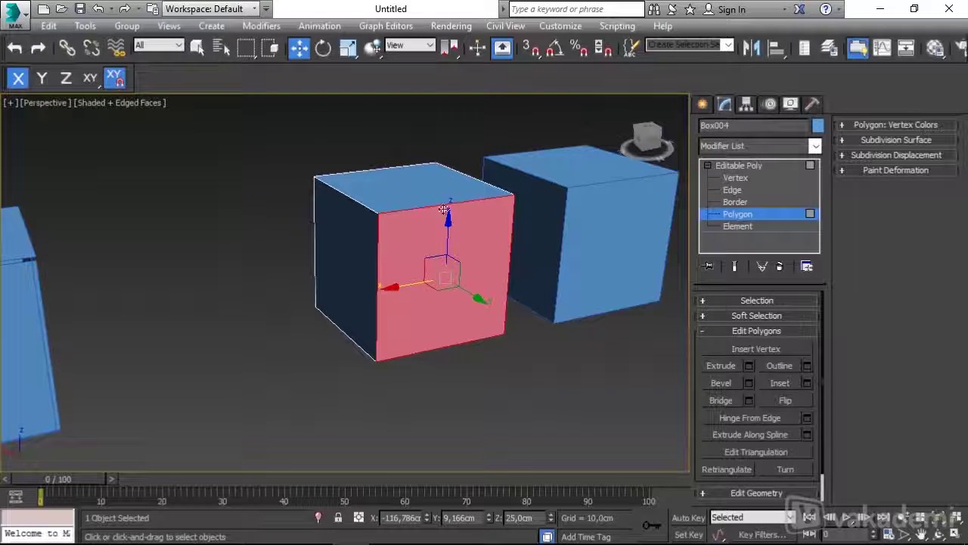
middle_click_drag(459, 258, 474, 259, "alt")
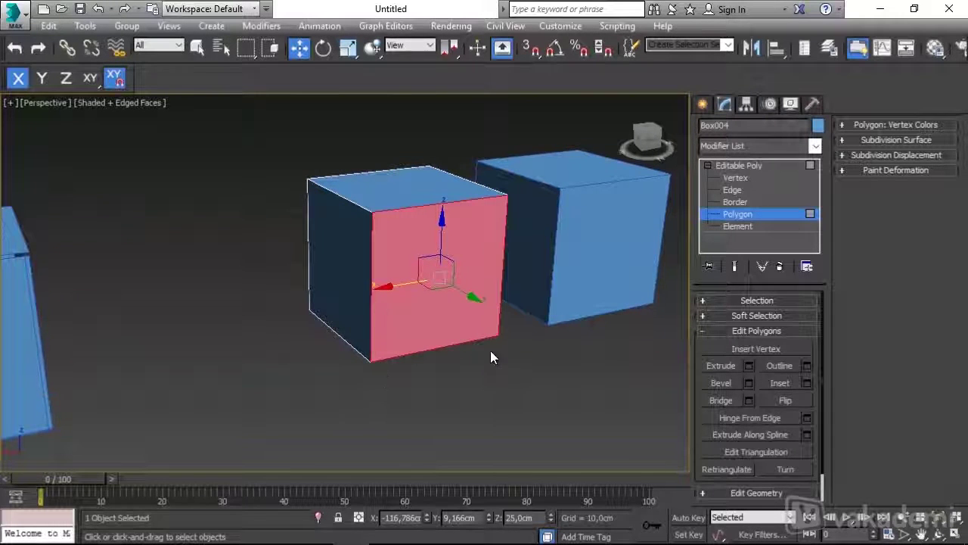
middle_click_drag(471, 320, 460, 320, "alt")
- Select the whole box as one element, then return to Polygon level
left_click(734, 231)
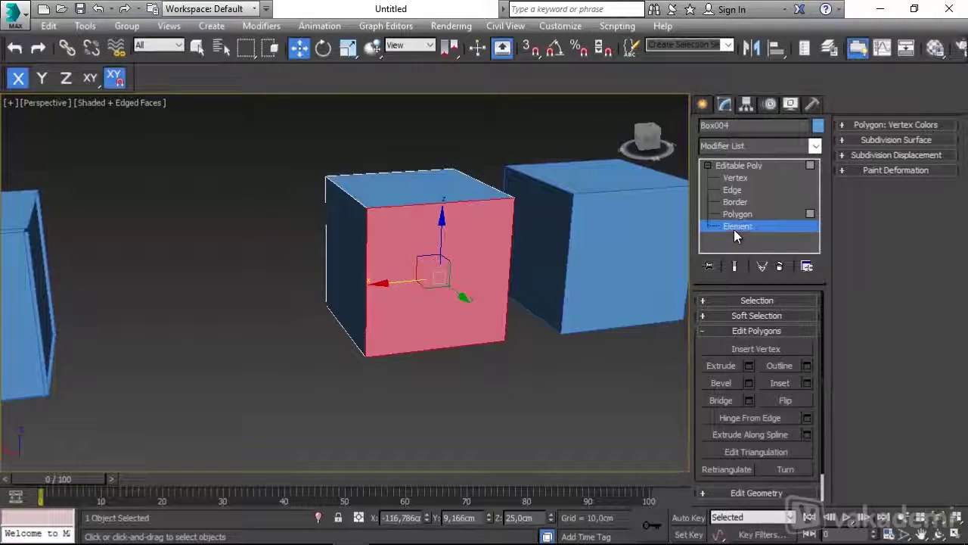
left_click(519, 360)
left_click(461, 222)
mouse_move(292, 268)
middle_mouse_down("alt")
mouse_move(445, 291)
mouse_move(538, 261)
mouse_move(481, 253)
mouse_move(534, 246)
mouse_move(530, 280)
middle_mouse_up("alt")
left_click(739, 214)
middle_click_drag(485, 227, 529, 236, "alt")
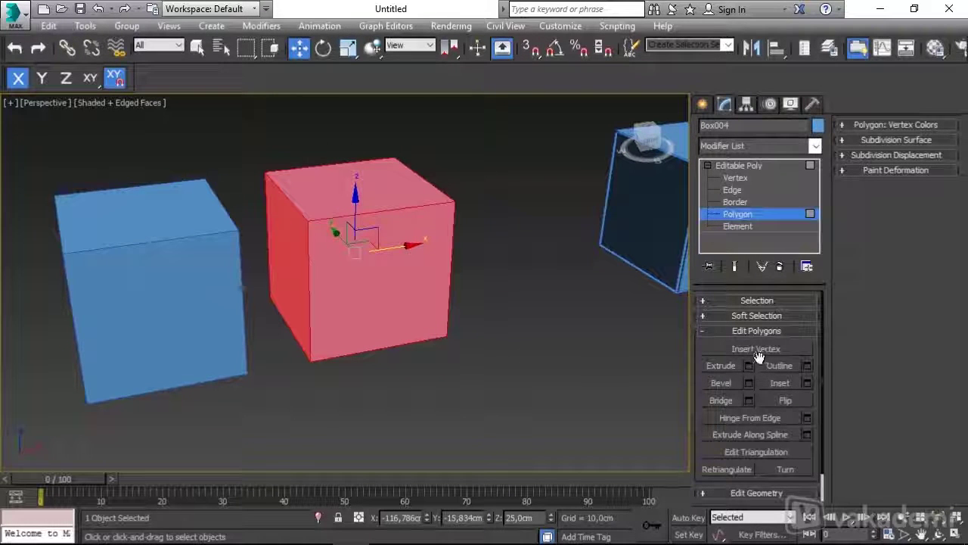